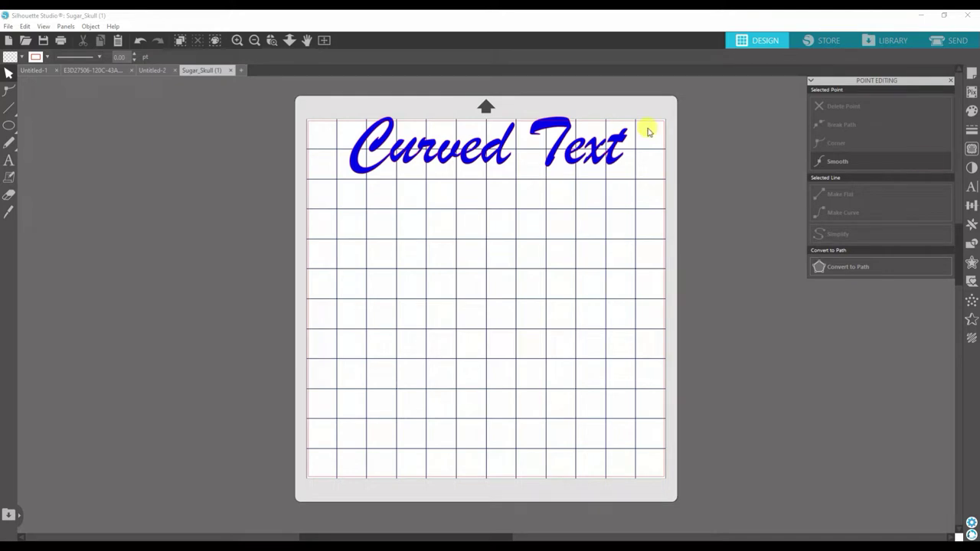
Step: Nudge the blue Curved Text slightly down and left on the mat
drag(445, 157, 438, 182)
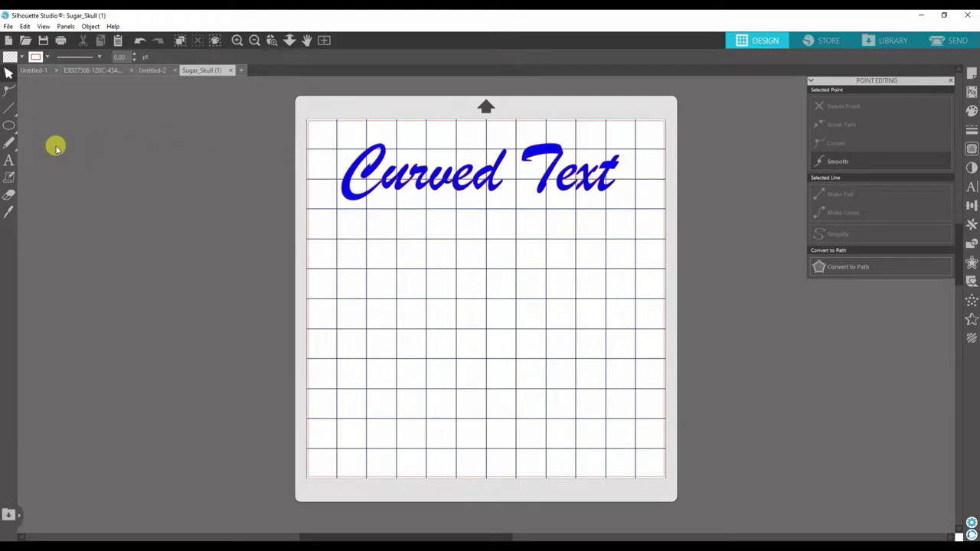
Step: Draw a large ellipse across the lower mat beneath the text and reposition it slightly left
click(8, 127)
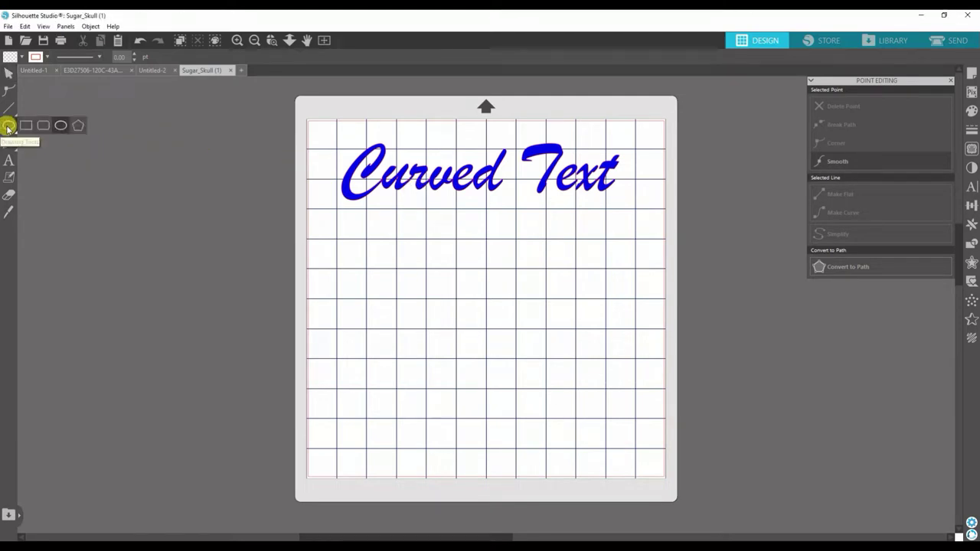
click(60, 125)
mouse_move(373, 260)
mouse_down()
mouse_move(563, 360)
mouse_move(726, 414)
mouse_move(627, 434)
mouse_move(680, 440)
mouse_up()
drag(475, 267, 407, 256)
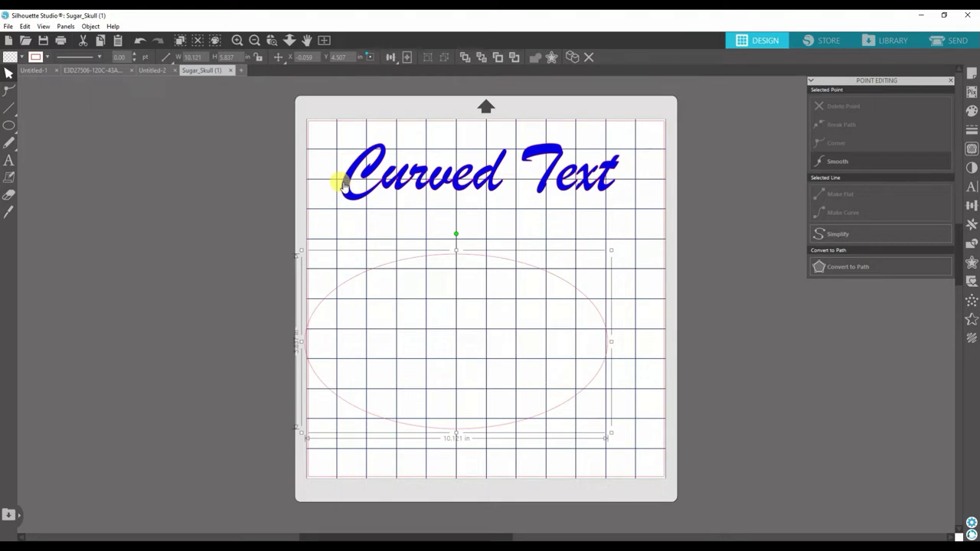
click(330, 222)
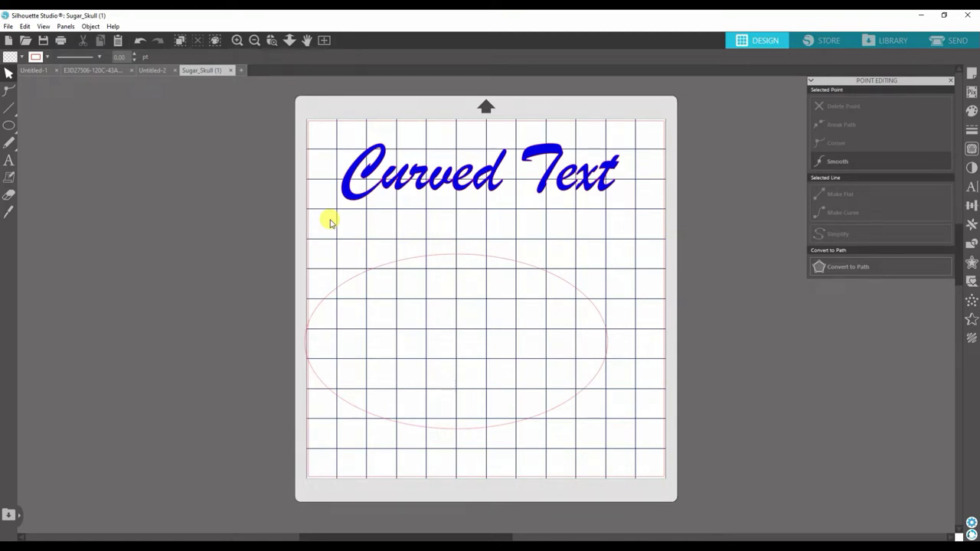
Step: Attach the Curved Text's path handle to the ellipse outline so it arcs over the oval
double_click(383, 180)
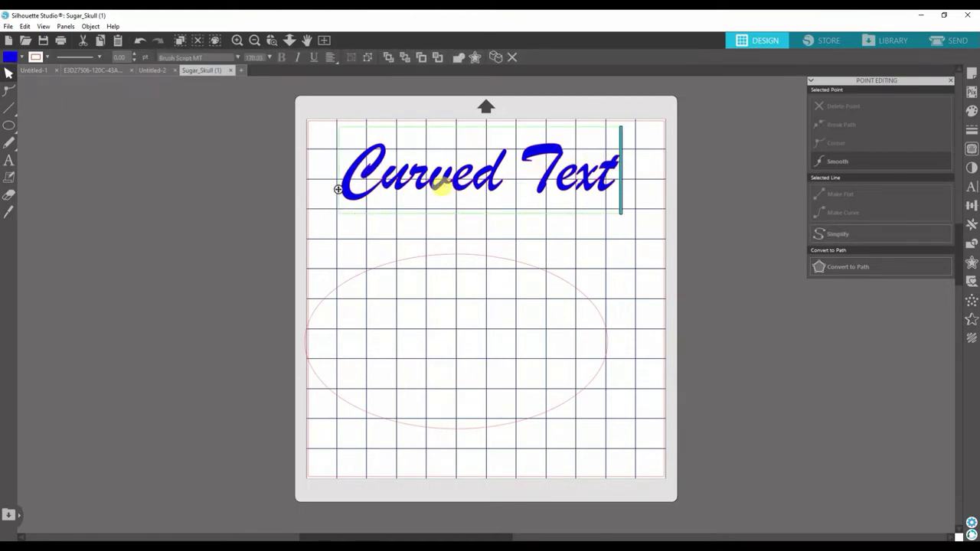
text(gdg)
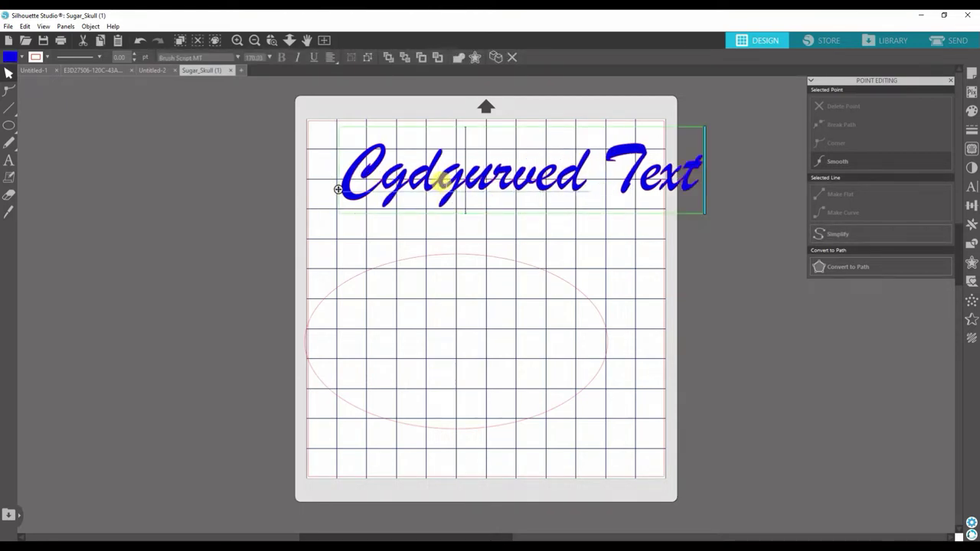
key(BackSpace)
key(BackSpace)
key(BackSpace)
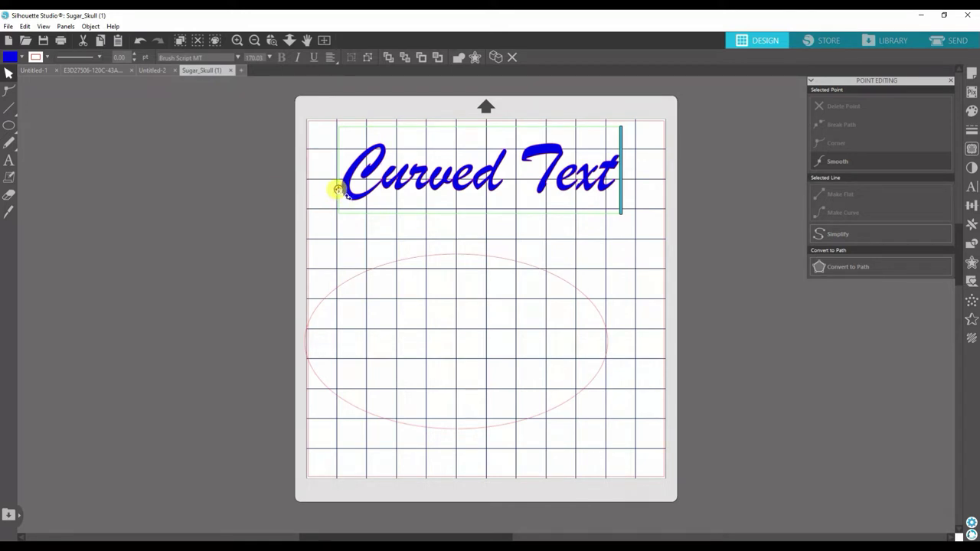
mouse_move(338, 190)
mouse_down()
mouse_move(358, 223)
mouse_move(360, 266)
mouse_move(310, 300)
mouse_move(318, 369)
mouse_move(307, 310)
mouse_move(328, 280)
mouse_move(349, 278)
mouse_move(329, 285)
mouse_move(240, 201)
mouse_move(298, 286)
mouse_move(234, 223)
mouse_move(271, 259)
mouse_move(252, 229)
mouse_move(265, 241)
mouse_up()
click(255, 281)
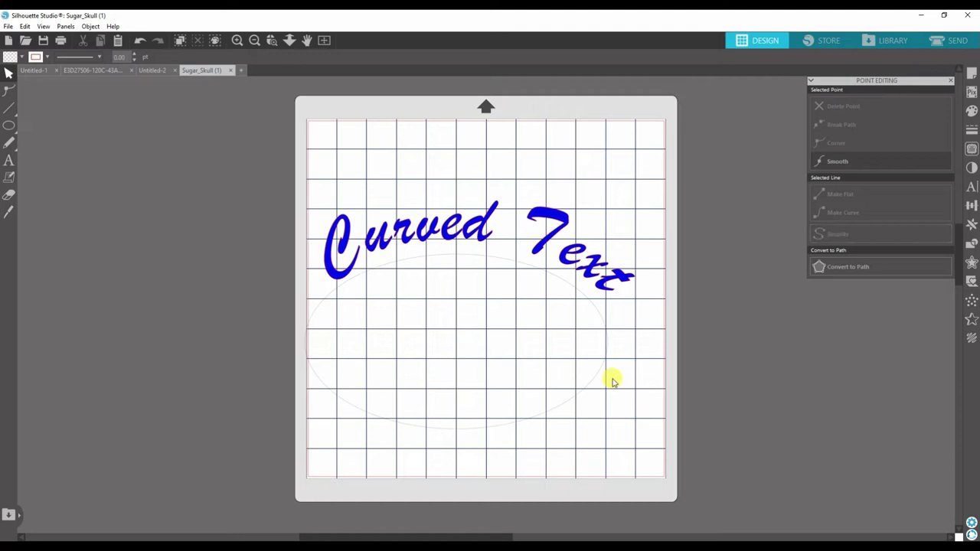
Step: Move the arched text and ellipse up and right, then ungroup the text from the ellipse
mouse_move(468, 258)
mouse_down()
mouse_move(466, 171)
mouse_move(376, 206)
mouse_move(499, 251)
mouse_move(491, 222)
mouse_move(498, 229)
mouse_up()
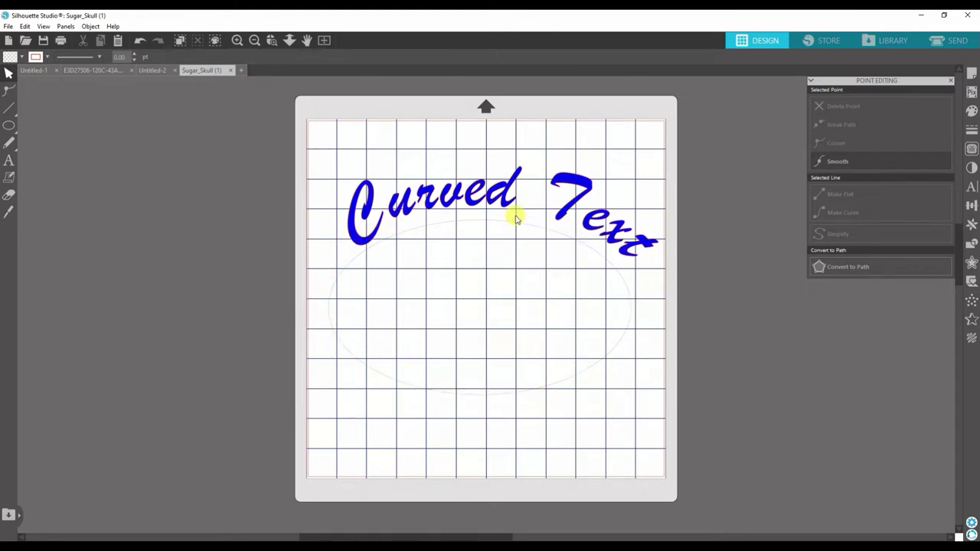
click(353, 188)
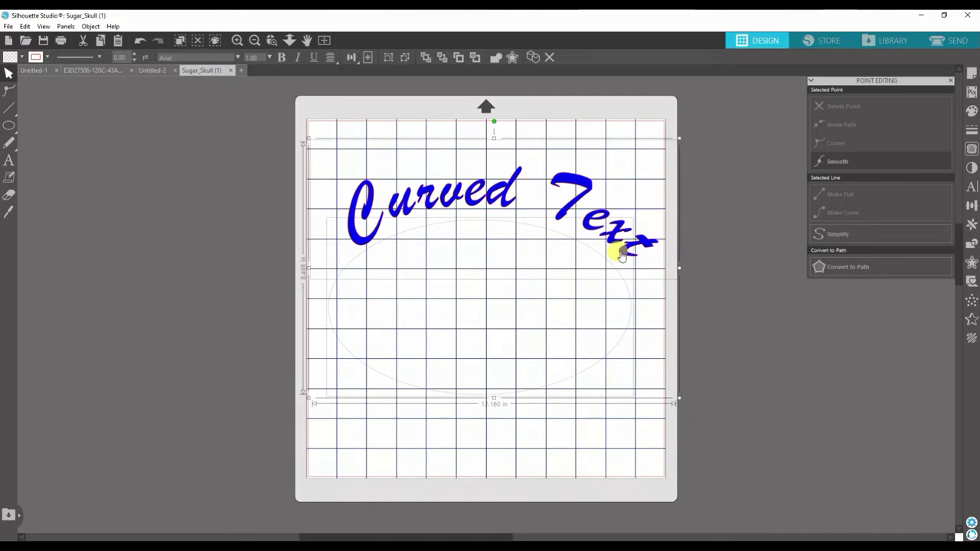
right_click(621, 255)
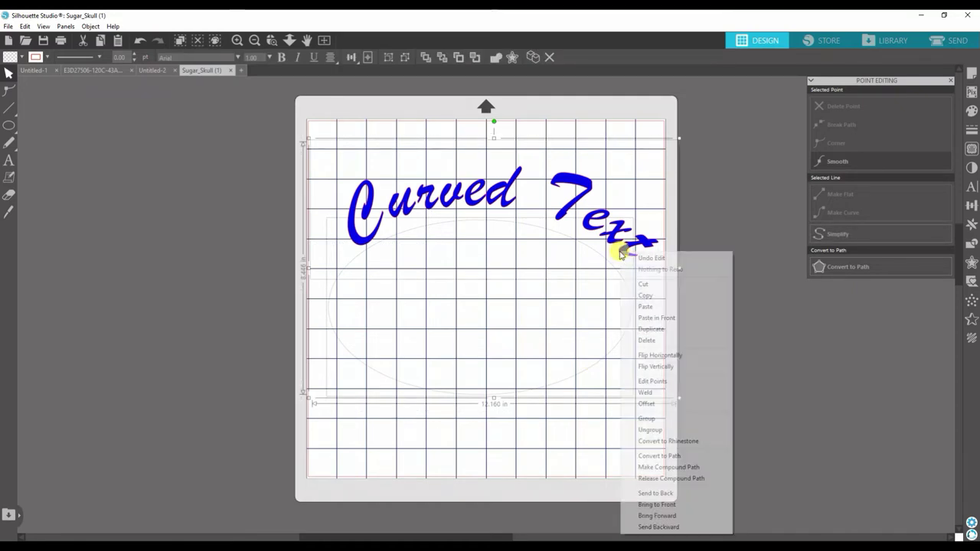
click(646, 430)
click(647, 428)
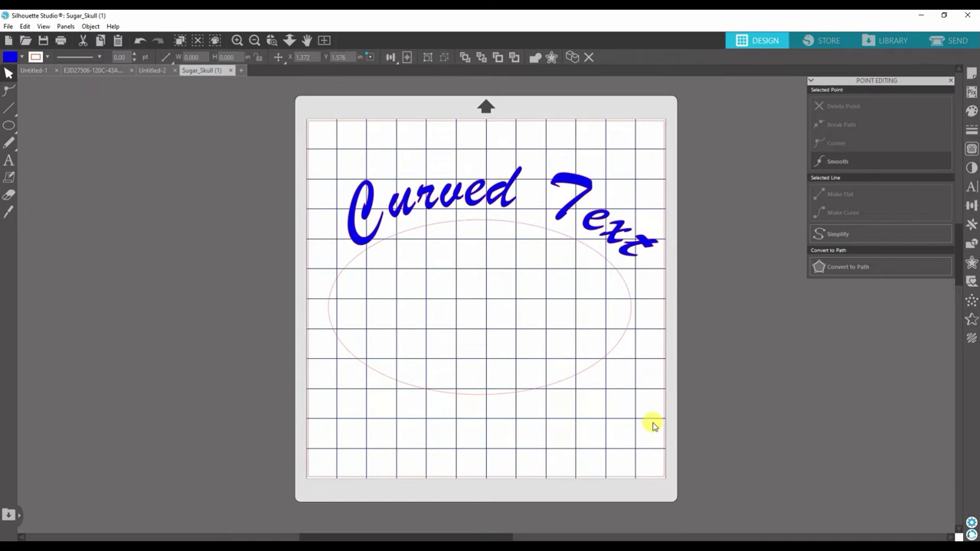
Step: Drag the now-separate ellipse off the mat and back onto it
drag(554, 385, 226, 390)
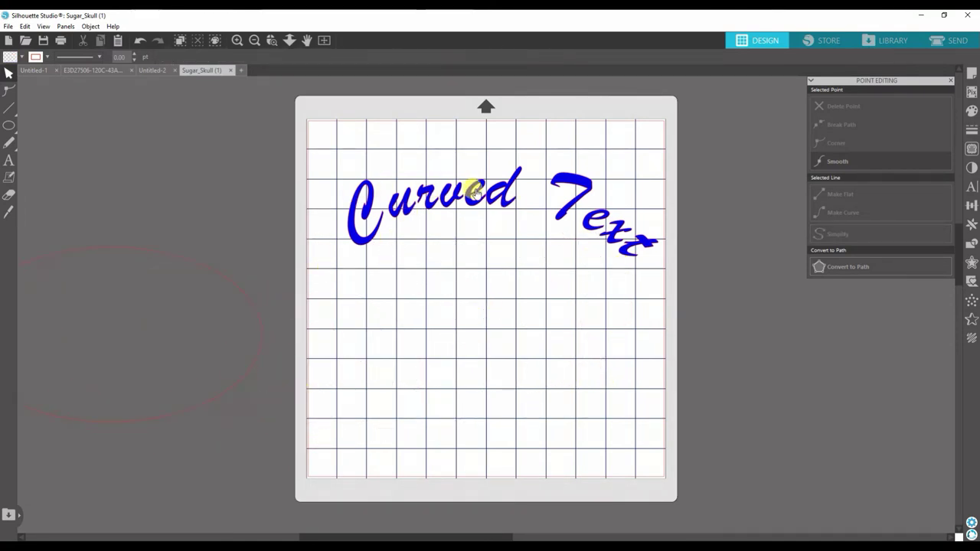
click(276, 348)
mouse_move(235, 384)
mouse_down()
mouse_move(617, 375)
mouse_move(615, 365)
mouse_up()
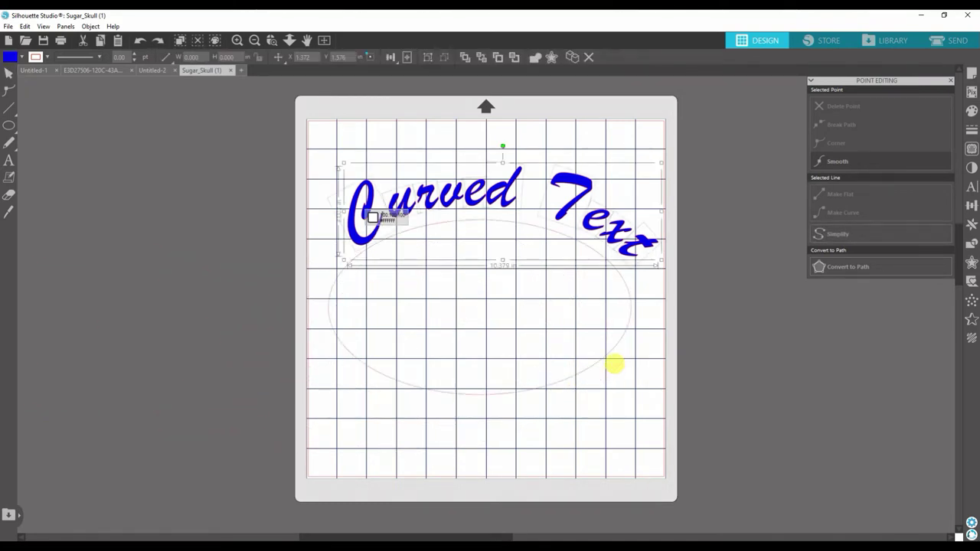
Step: Pull the text off the ellipse to straighten it, then delete the ellipse
click(615, 364)
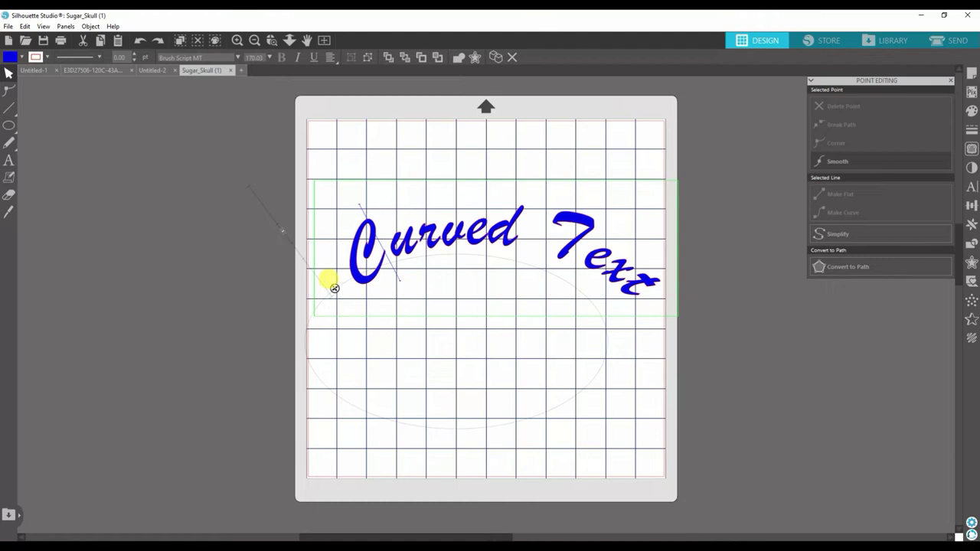
drag(335, 288, 323, 186)
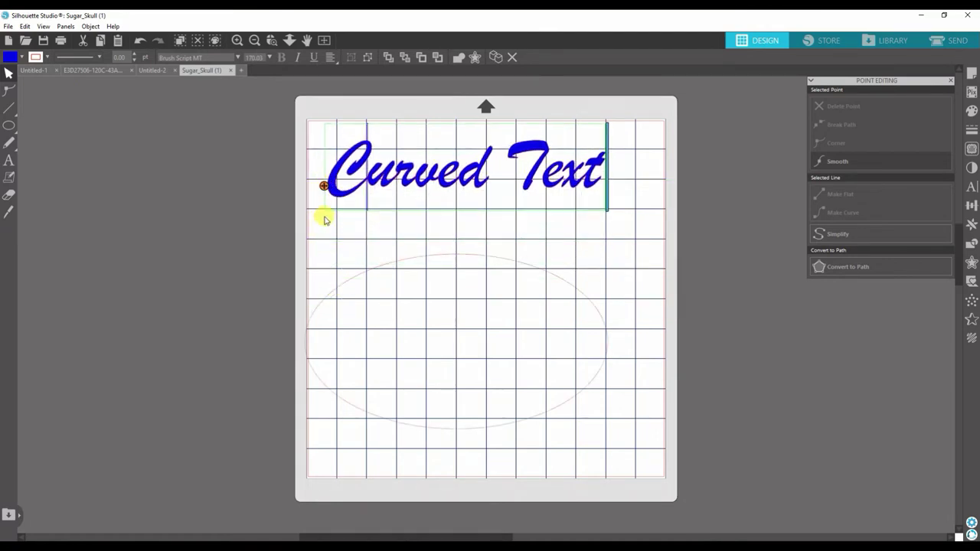
click(367, 272)
key(Delete)
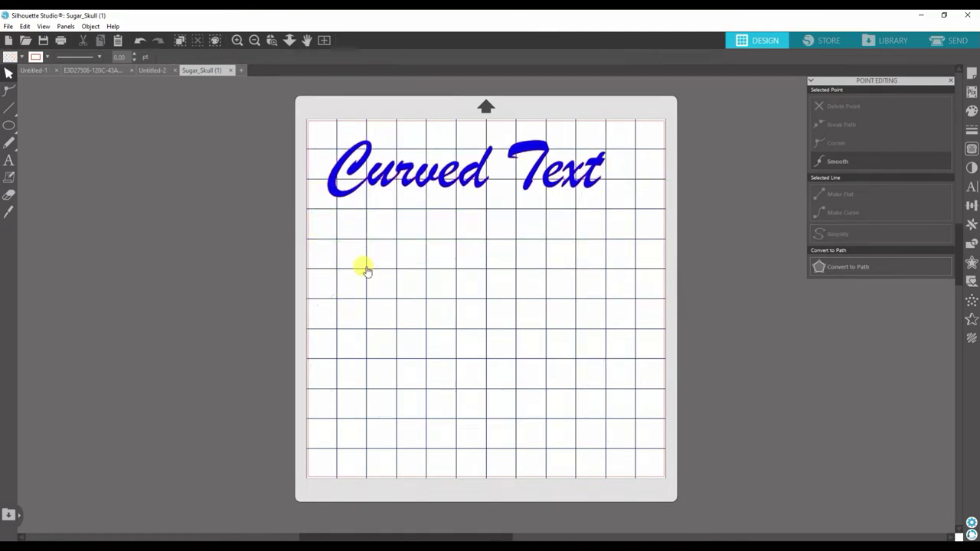
Step: Draw a smooth freehand wavy line across the mat, looping down past the right edge
click(24, 144)
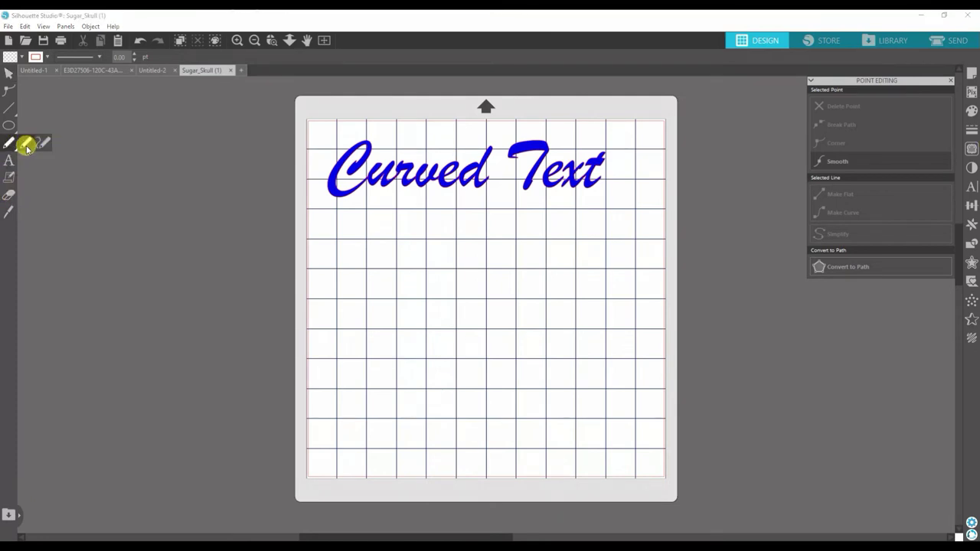
click(44, 145)
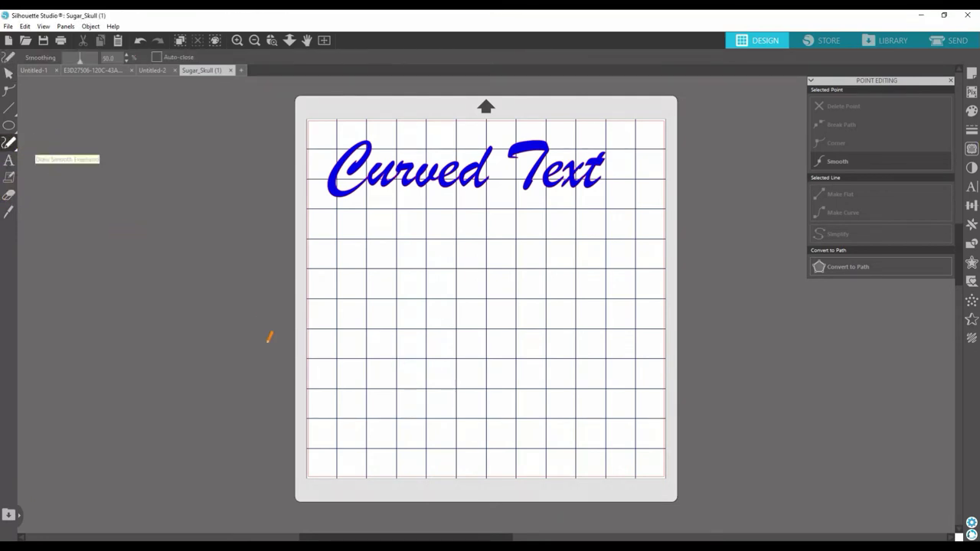
drag(368, 281, 701, 243)
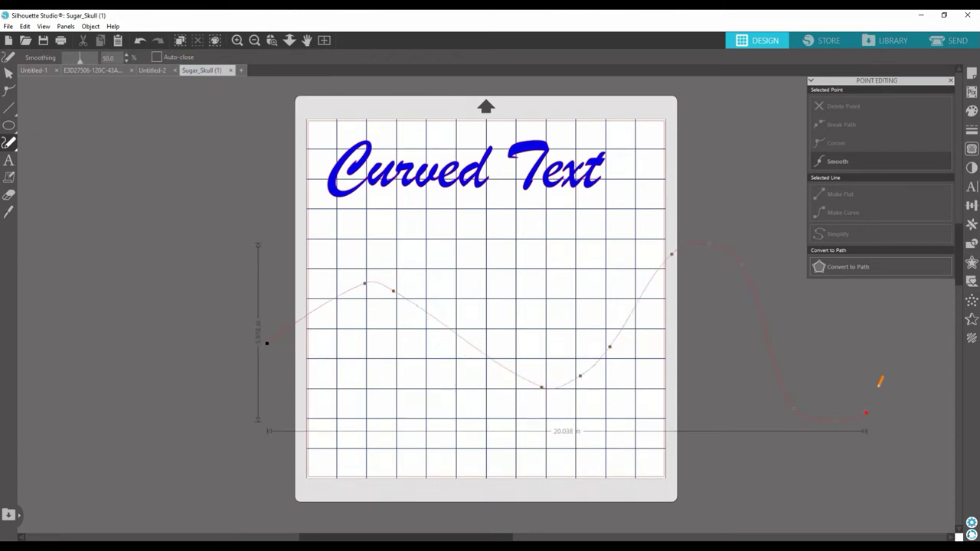
drag(702, 242, 868, 369)
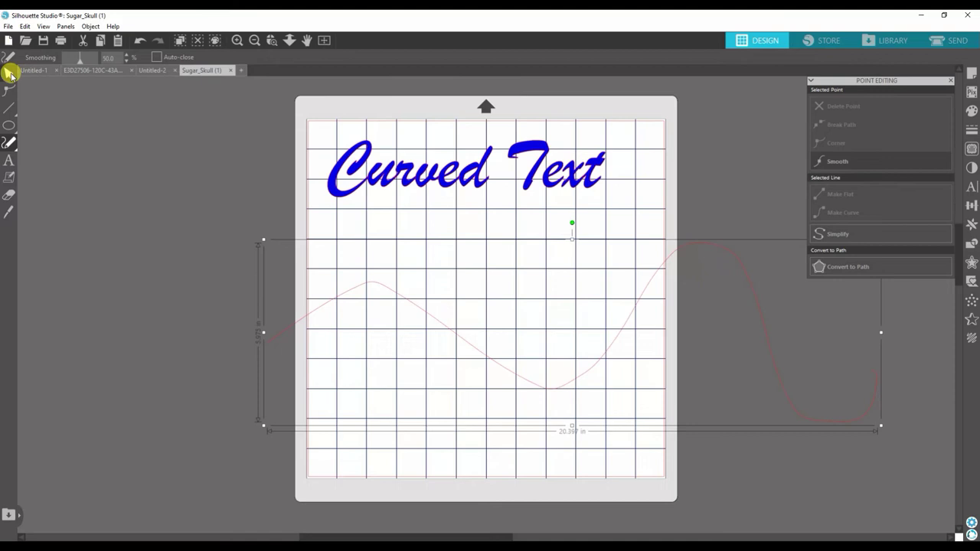
click(9, 72)
double_click(426, 186)
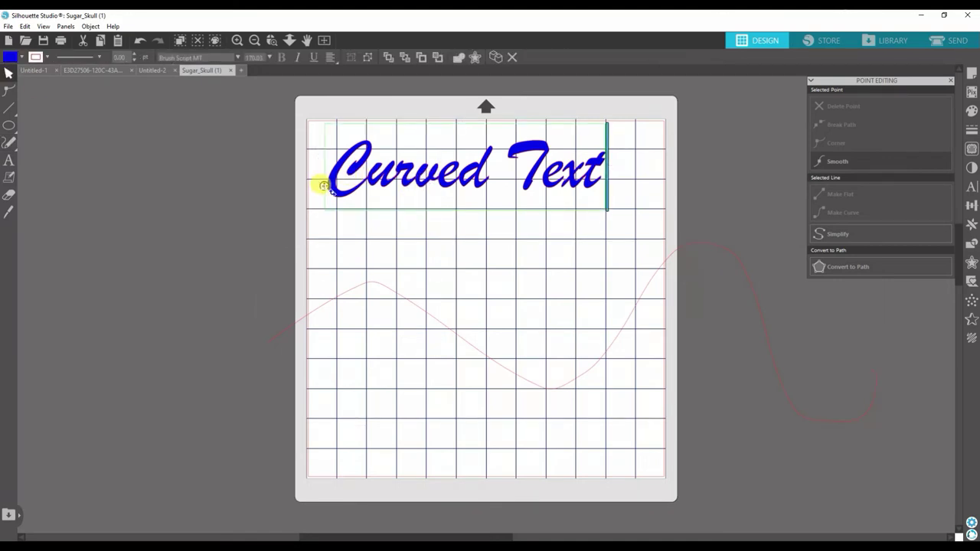
Step: Drag the text's path handle onto the freehand line so the lettering follows its waves
mouse_move(324, 187)
mouse_down()
mouse_move(328, 300)
mouse_move(377, 290)
mouse_move(405, 300)
mouse_move(465, 349)
mouse_move(538, 376)
mouse_move(656, 328)
mouse_move(623, 250)
mouse_move(525, 237)
mouse_move(370, 281)
mouse_move(399, 254)
mouse_move(405, 296)
mouse_move(343, 263)
mouse_move(283, 171)
mouse_move(232, 200)
mouse_move(424, 306)
mouse_move(420, 330)
mouse_move(437, 321)
mouse_move(440, 282)
mouse_move(420, 300)
mouse_move(300, 225)
mouse_move(324, 307)
mouse_move(300, 317)
mouse_move(365, 303)
mouse_move(263, 308)
mouse_move(196, 237)
mouse_move(251, 298)
mouse_up()
Step: Ungroup the bent text from the wavy line so it keeps its curve independently
click(192, 229)
click(587, 420)
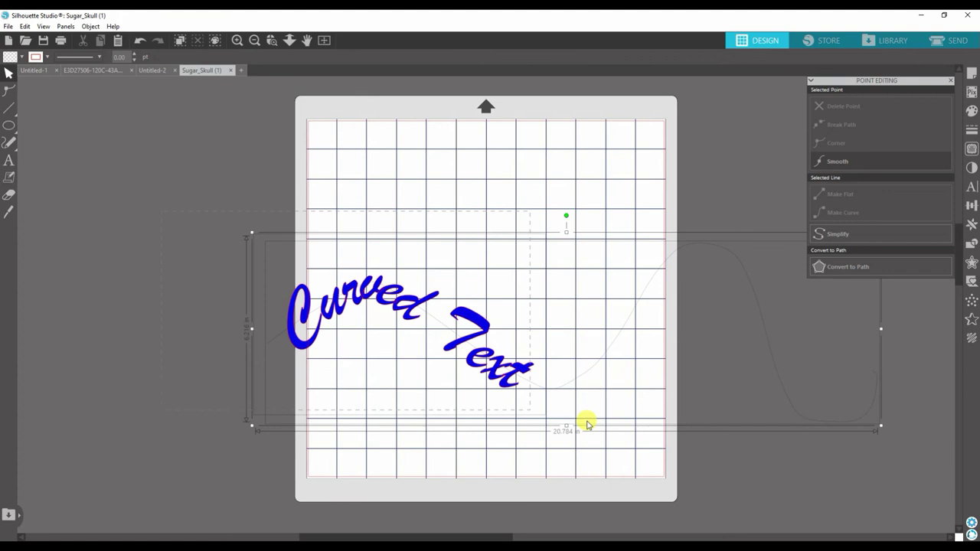
right_click(515, 365)
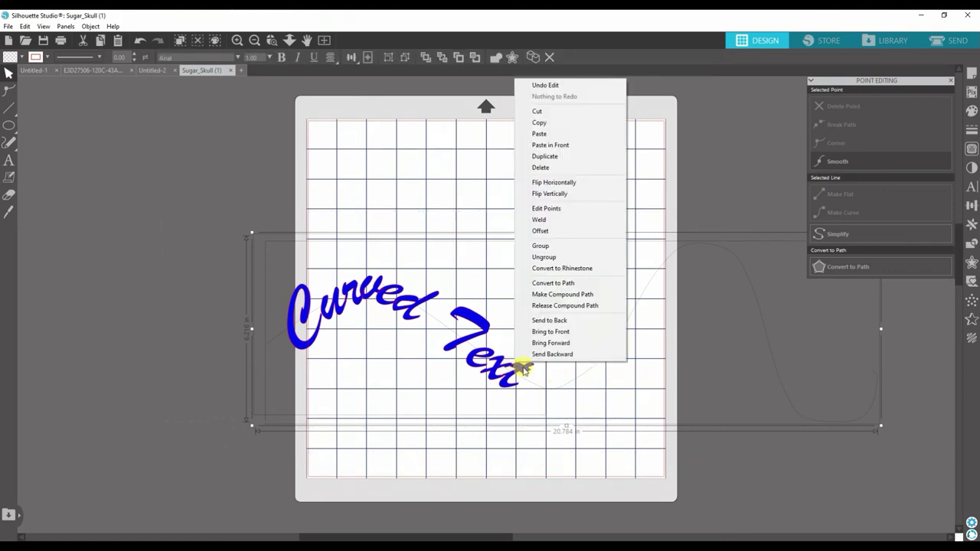
click(564, 257)
click(641, 286)
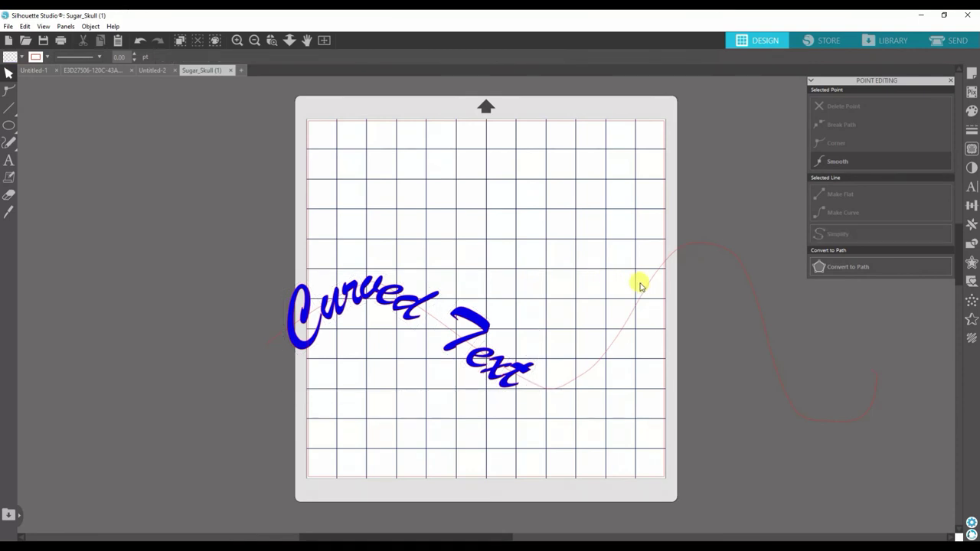
Step: Move the wavy guide line away from the text and remove it
click(646, 288)
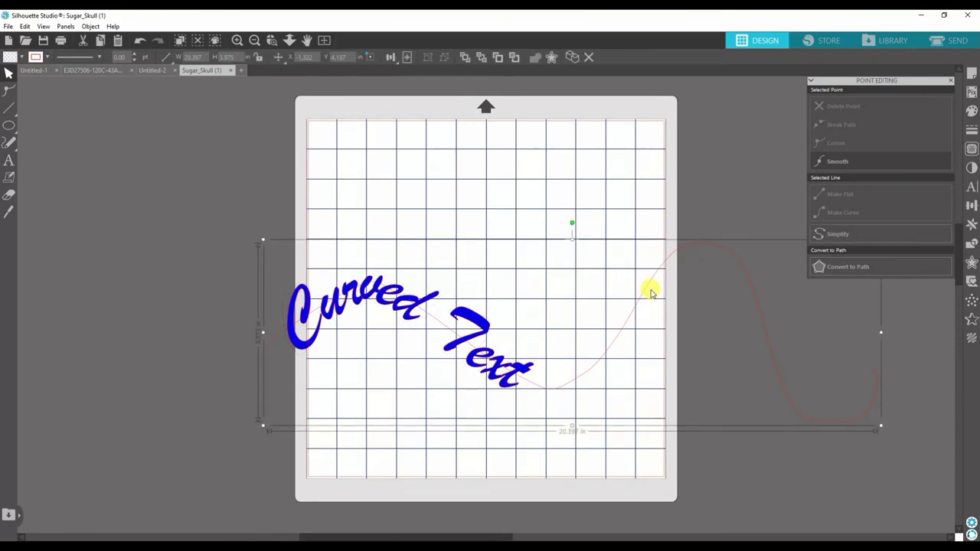
mouse_move(650, 292)
mouse_down()
mouse_move(587, 127)
mouse_move(580, 131)
mouse_up()
click(560, 154)
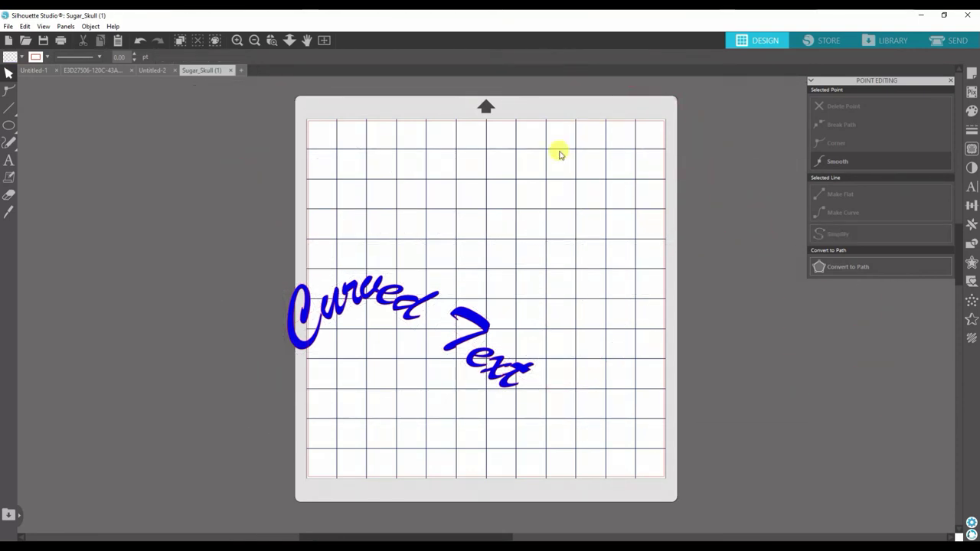
Step: Raise the bent lettering to the upper mat and drag its corner handle to enlarge it
drag(271, 245, 623, 477)
mouse_move(510, 379)
mouse_down()
mouse_move(524, 279)
mouse_move(499, 182)
mouse_up()
drag(526, 252, 713, 390)
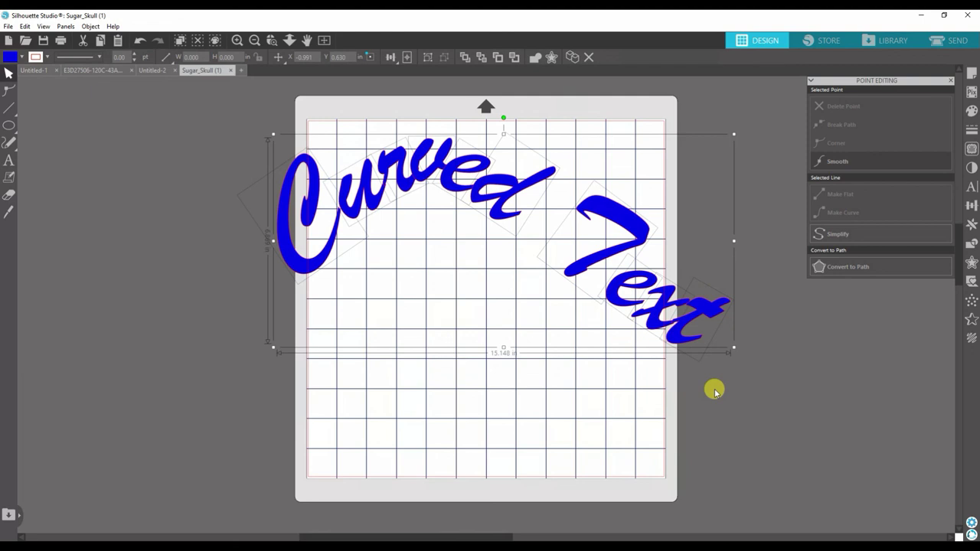